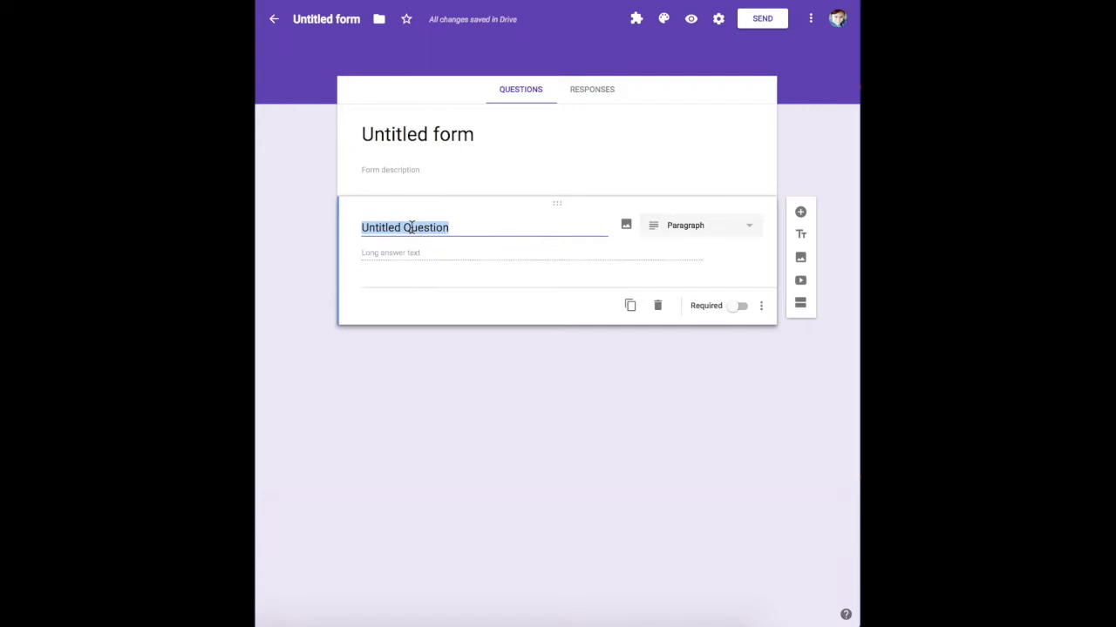
- Title the question First Name, make it required and set its type to Short answer
text(First Name)
click(733, 307)
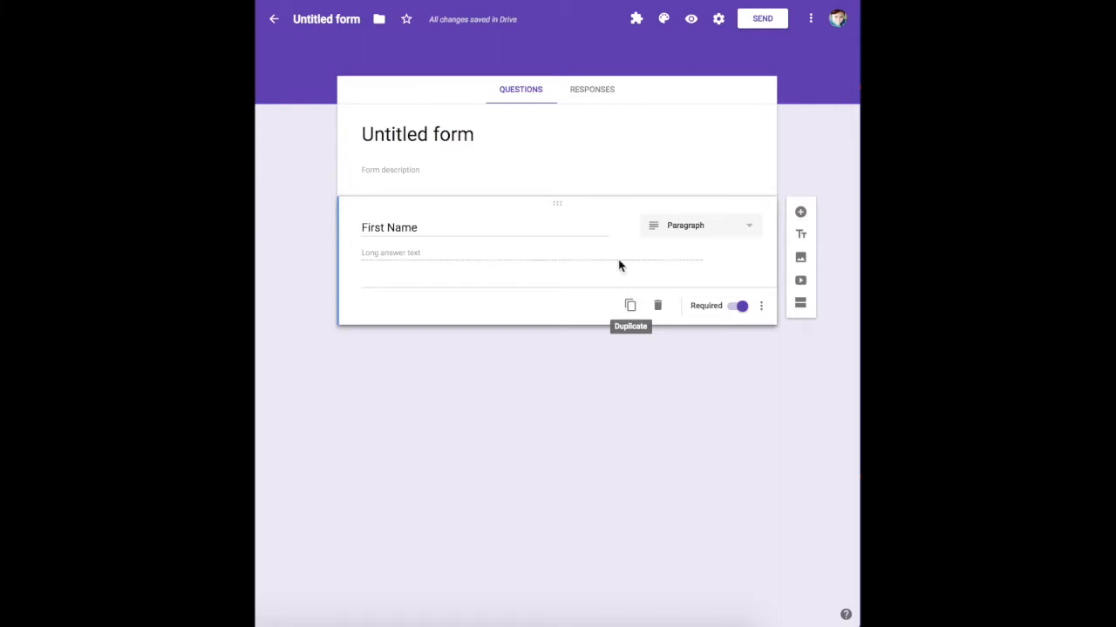
click(680, 225)
click(685, 201)
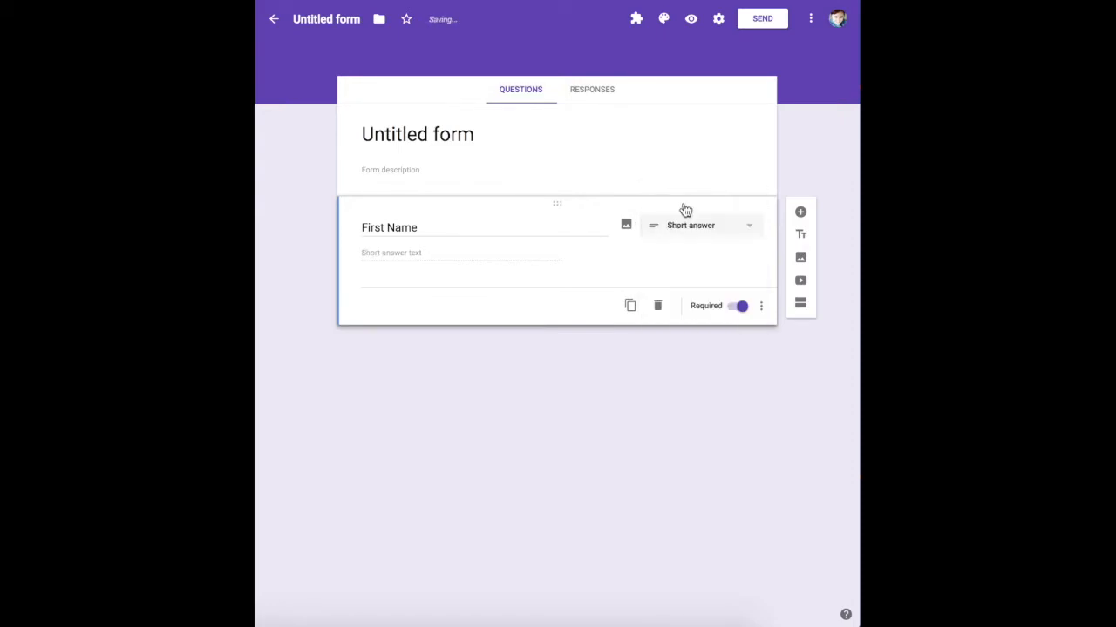
- Duplicate the First Name question and retitle the copy Last Name
click(633, 315)
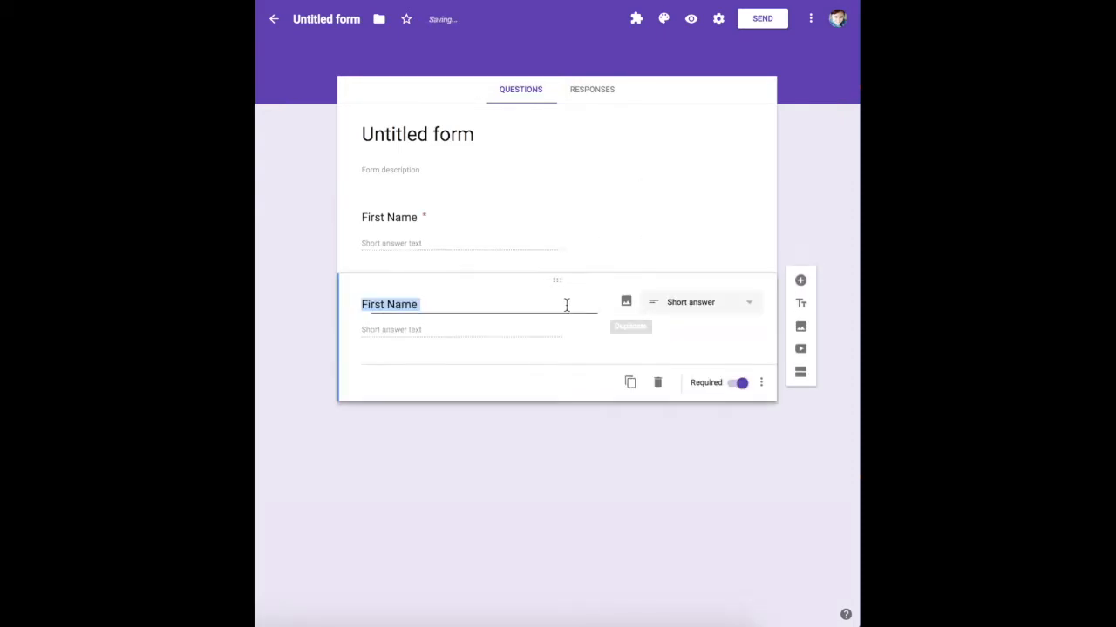
click(380, 306)
double_click(380, 306)
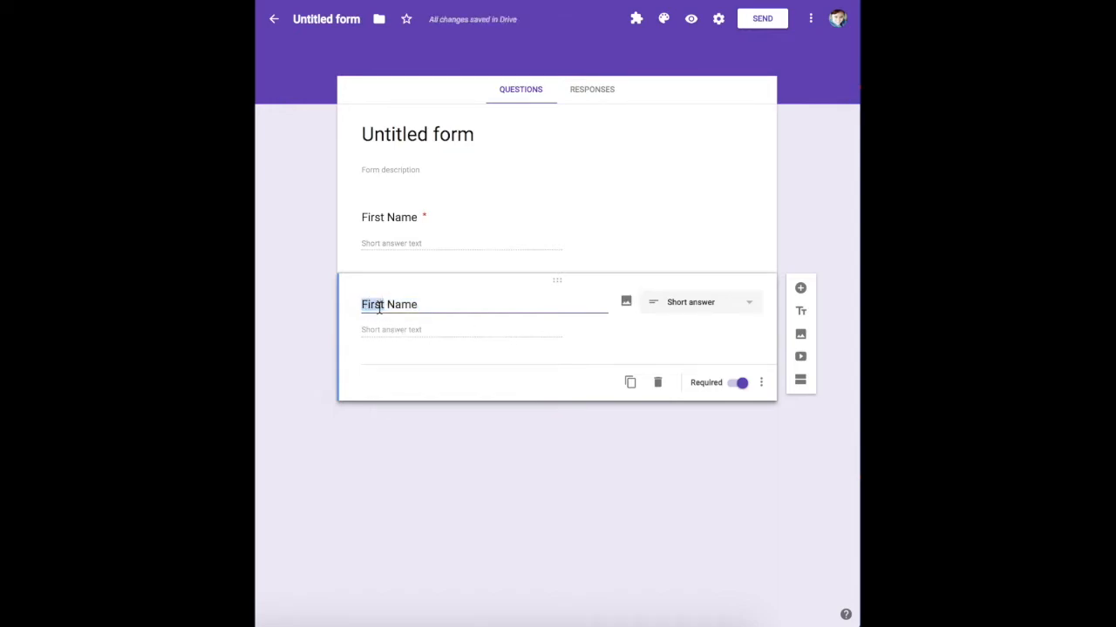
text(Last)
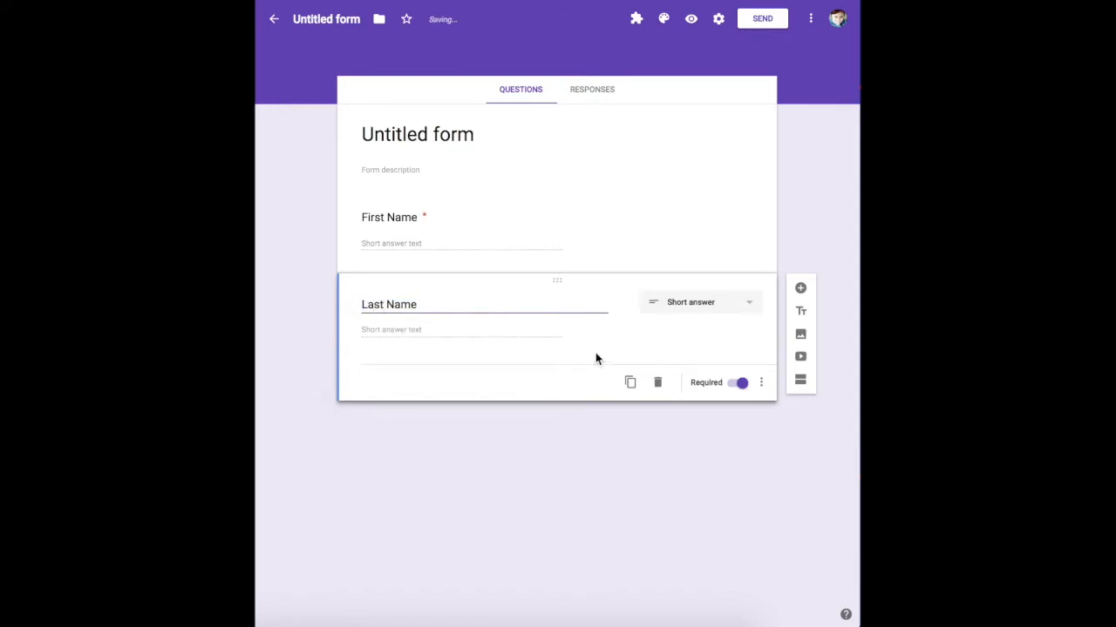
click(657, 443)
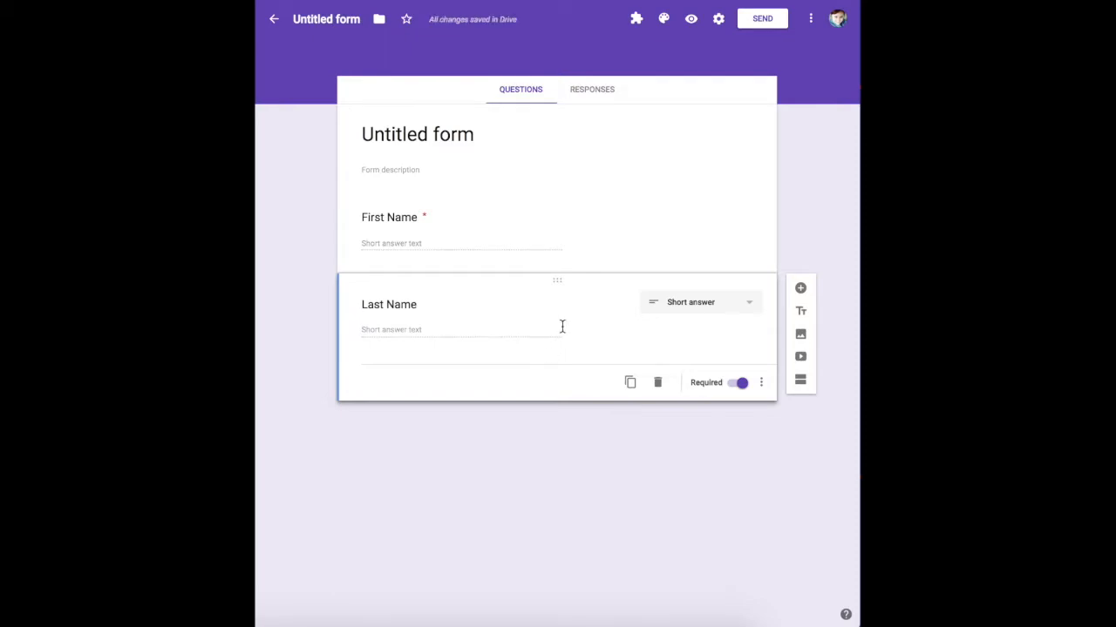
- Add a new section below the Last Name question
click(430, 225)
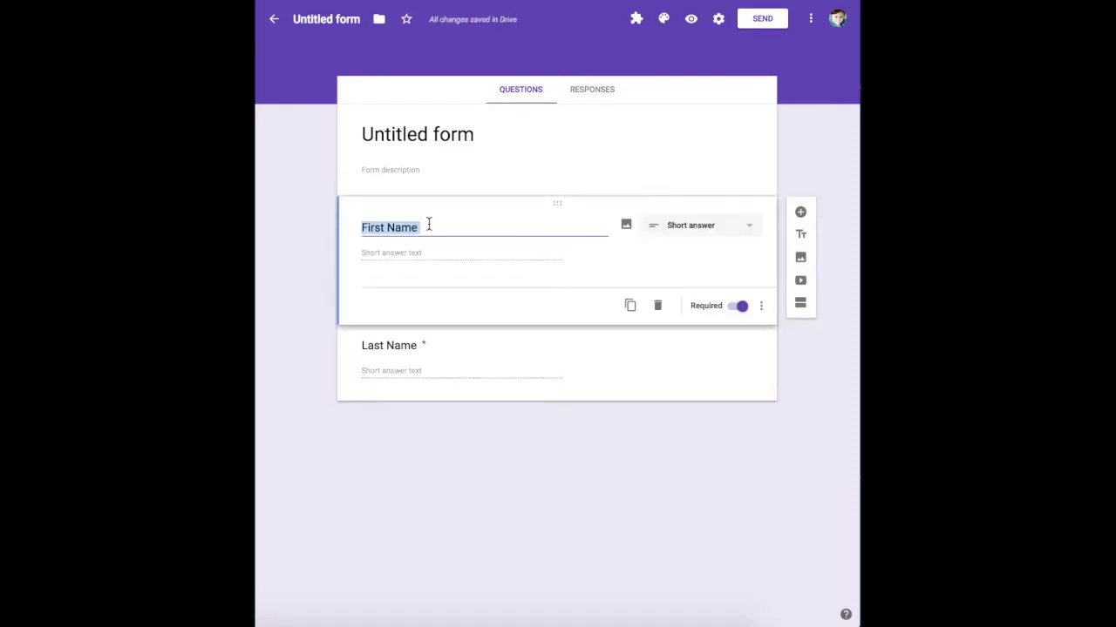
click(425, 357)
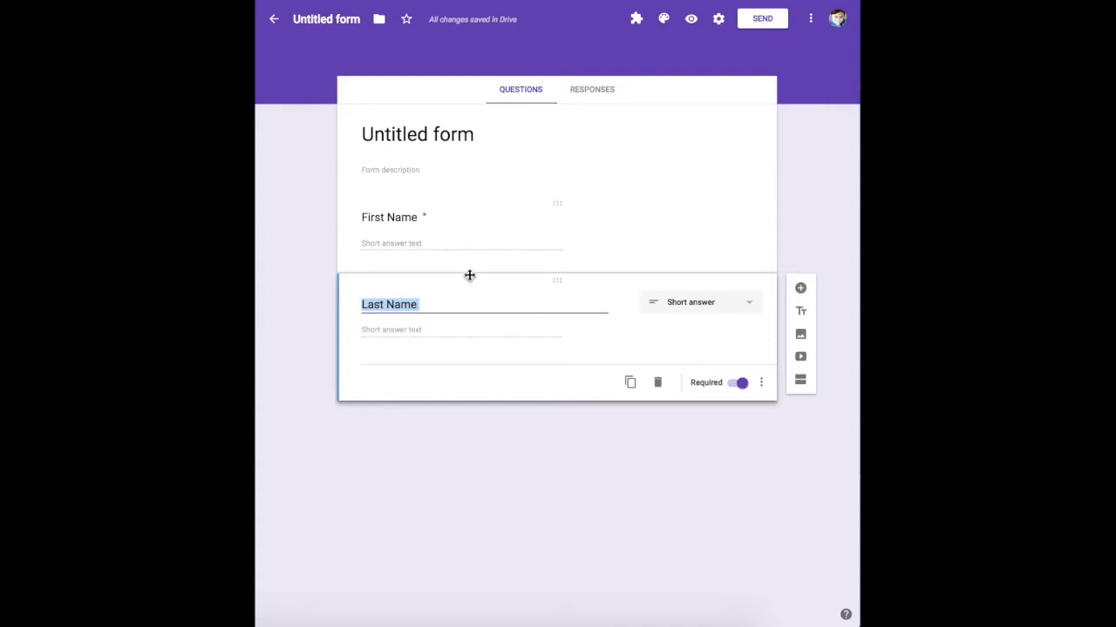
click(804, 387)
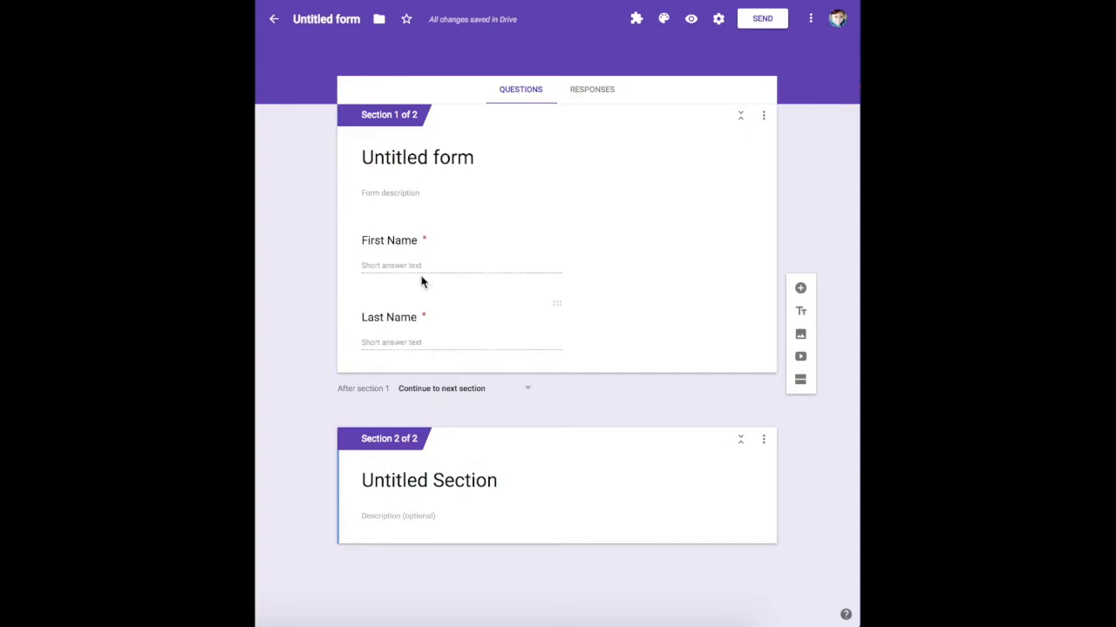
- Title the first section Student Information and the second section Personal Information
click(408, 162)
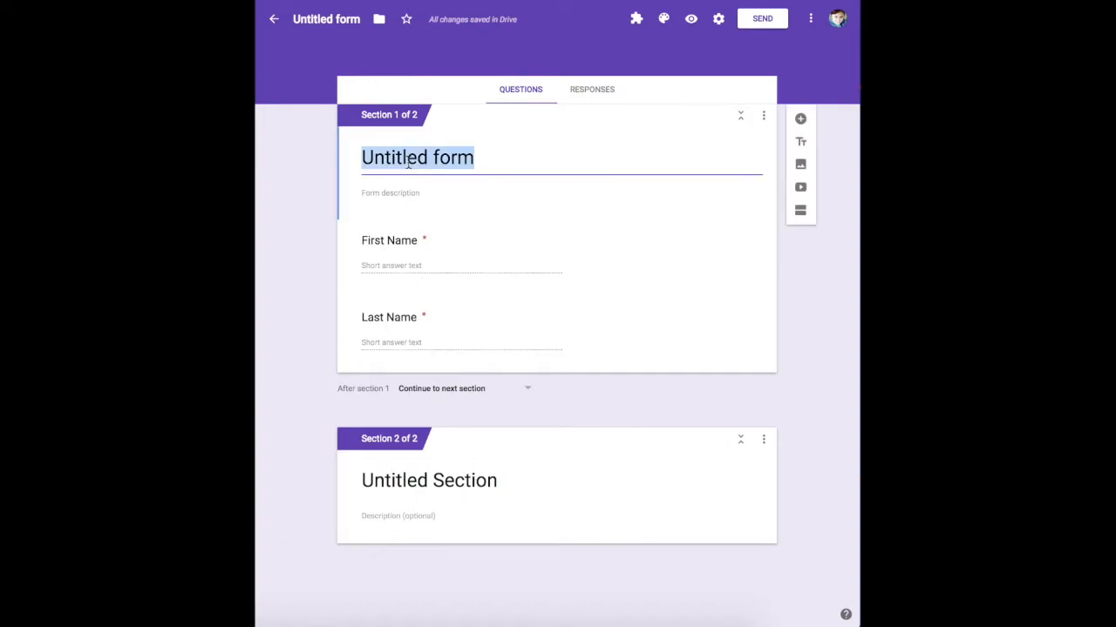
text(S)
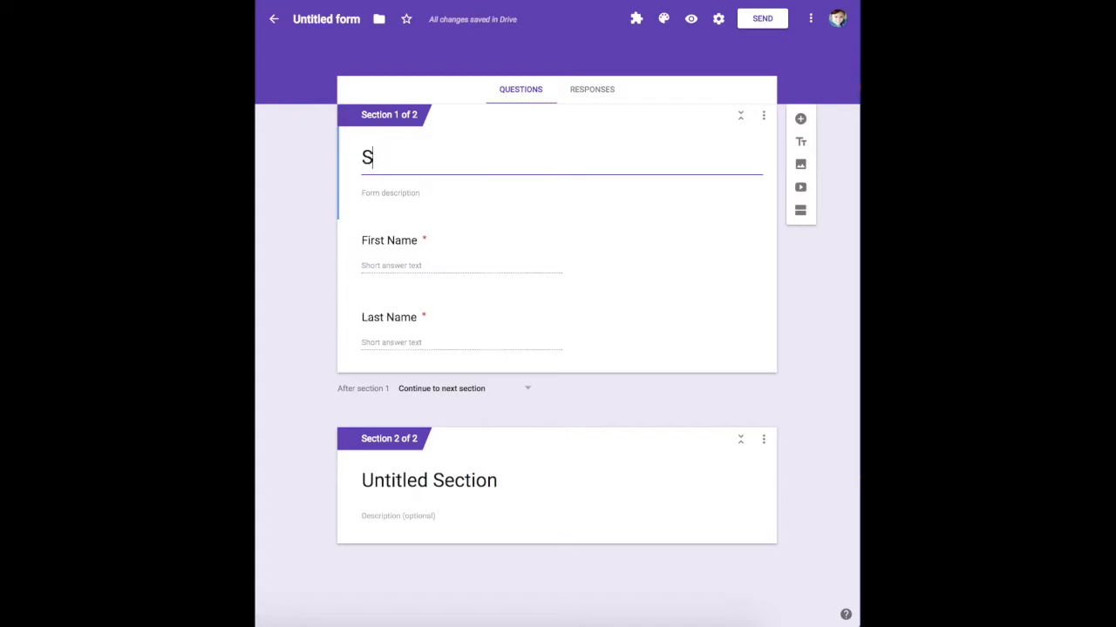
text(tudent Information)
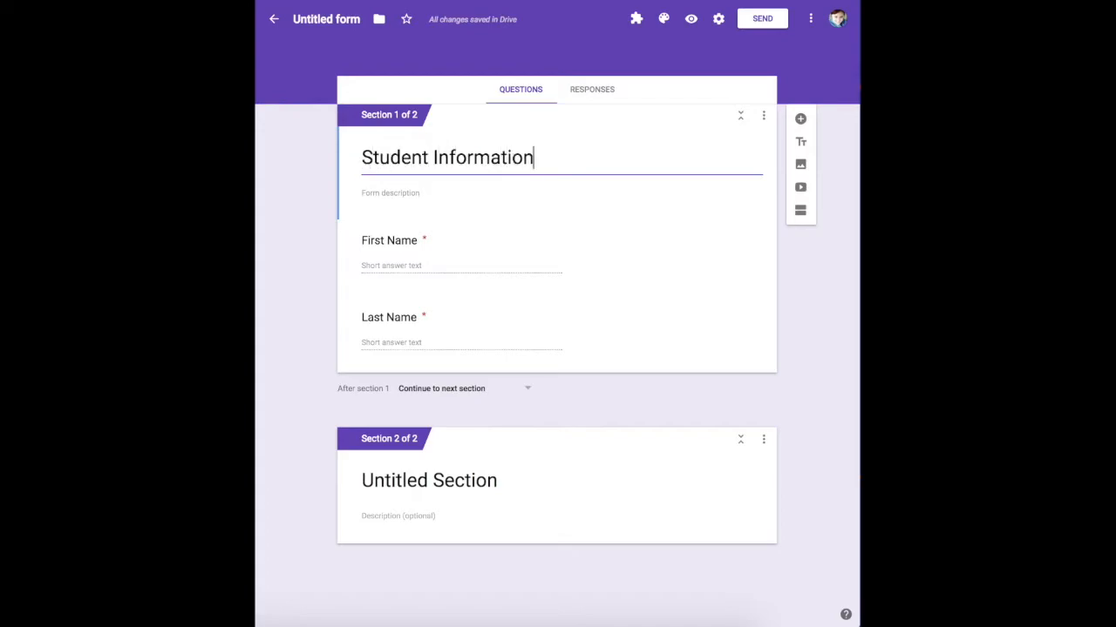
click(395, 469)
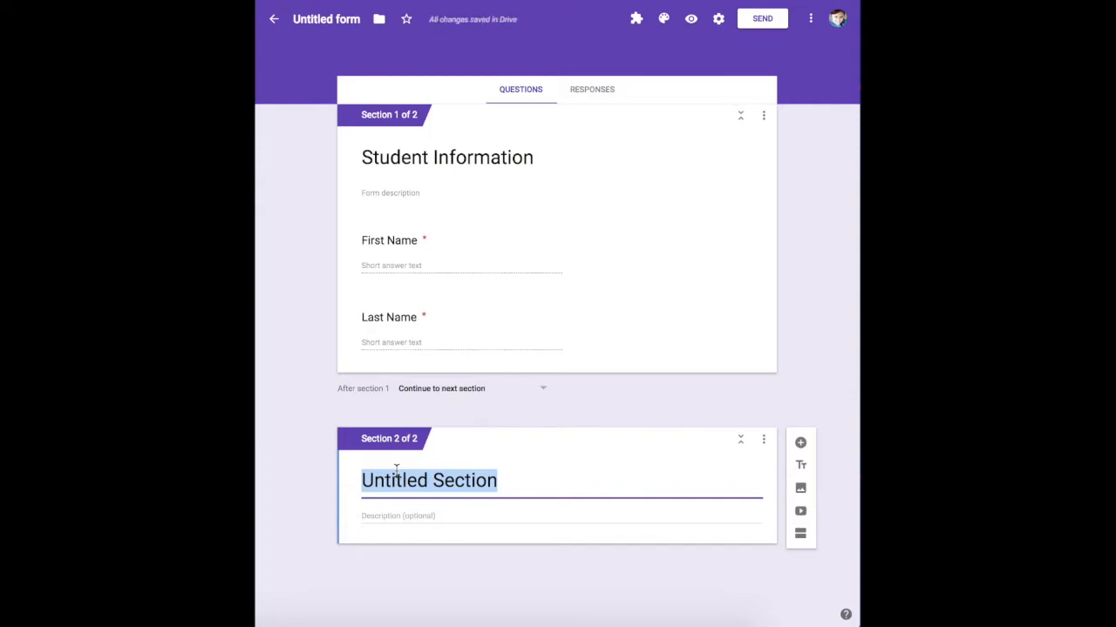
text(Personal I)
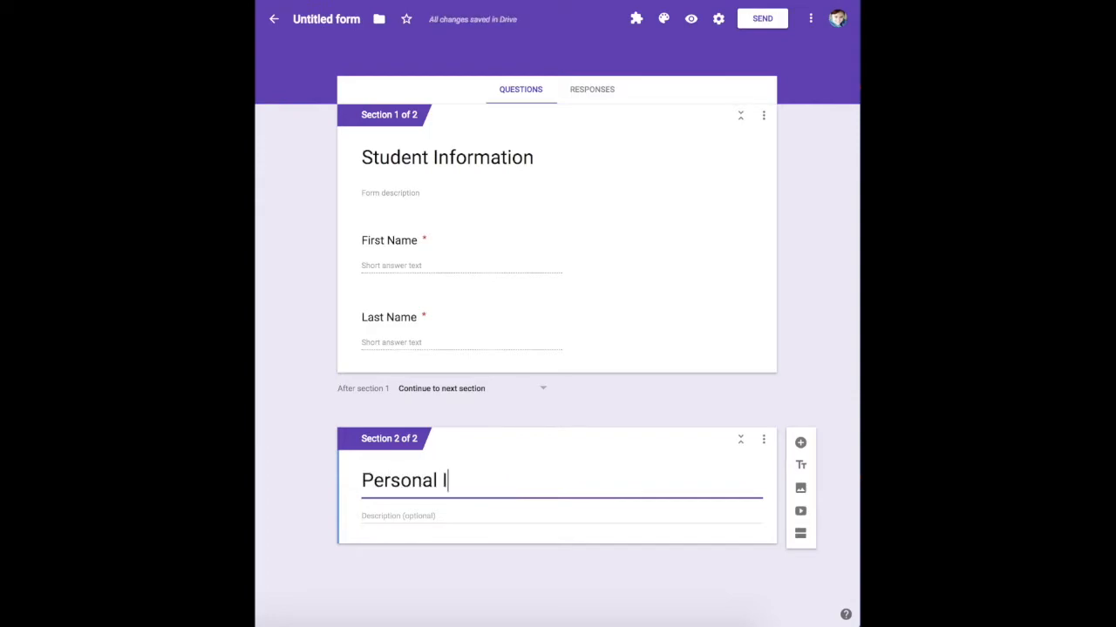
text(nformation)
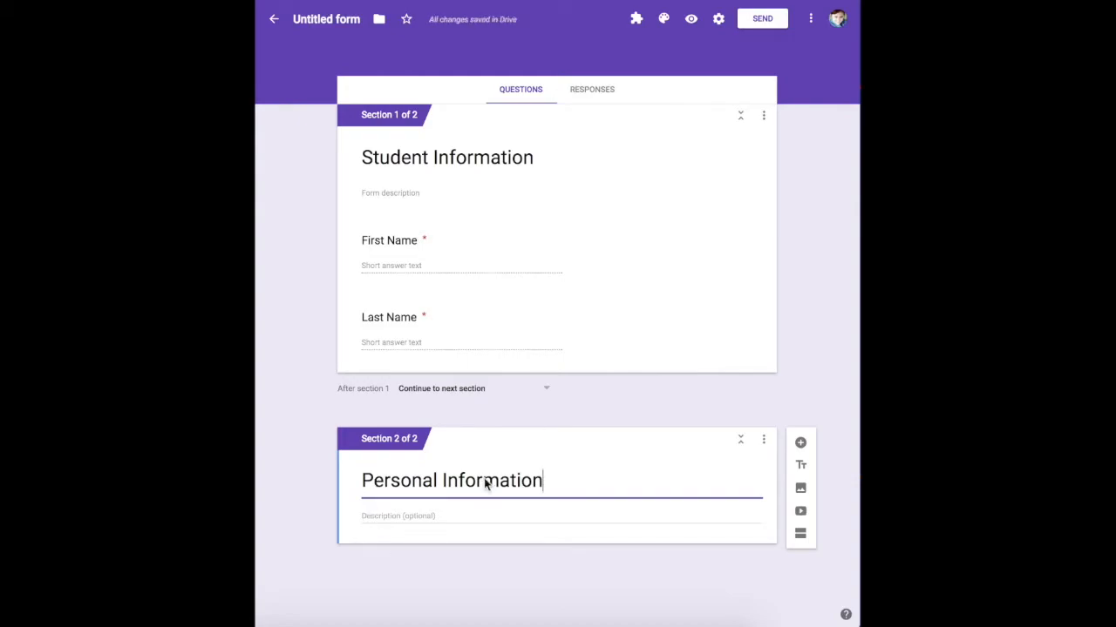
- Preview the form as respondents see it and return to the editor
click(691, 19)
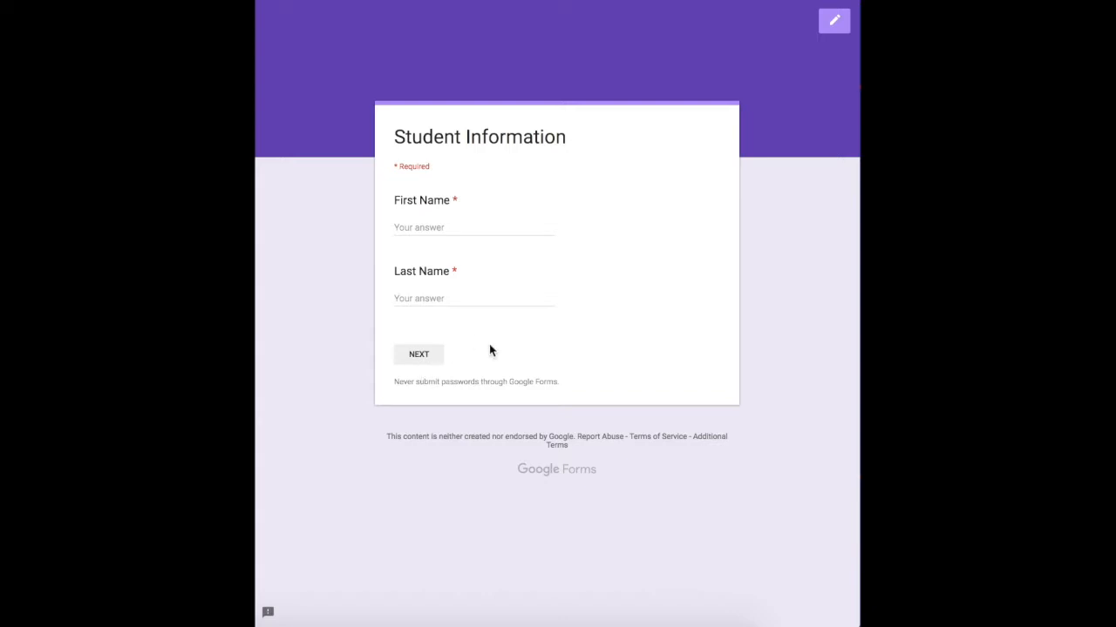
key(super+w)
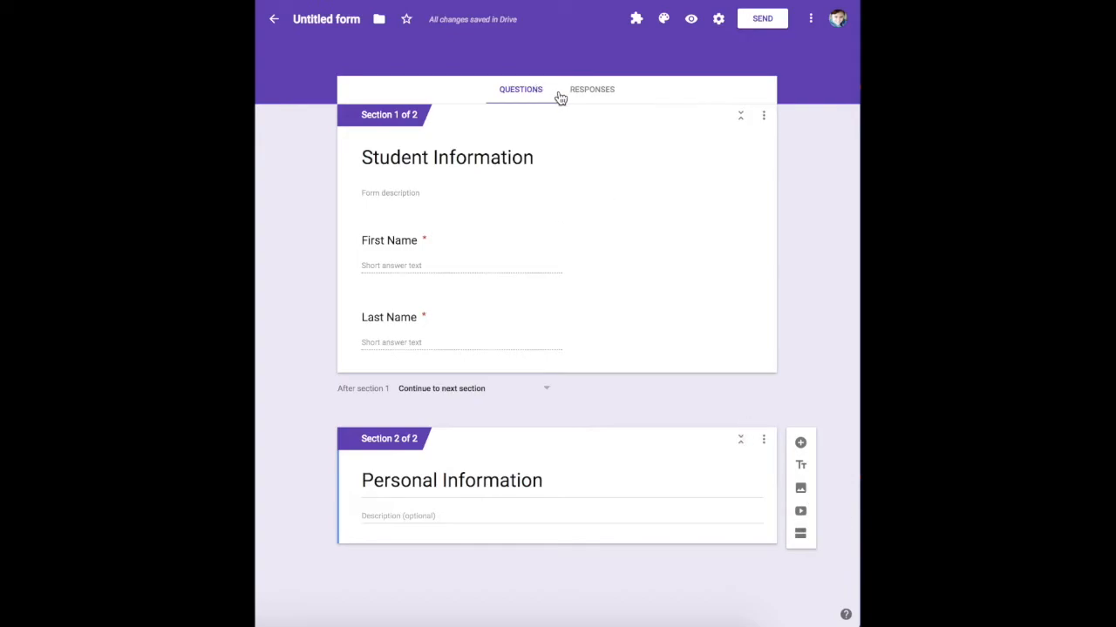
- Change the form's theme colour to blue
click(664, 26)
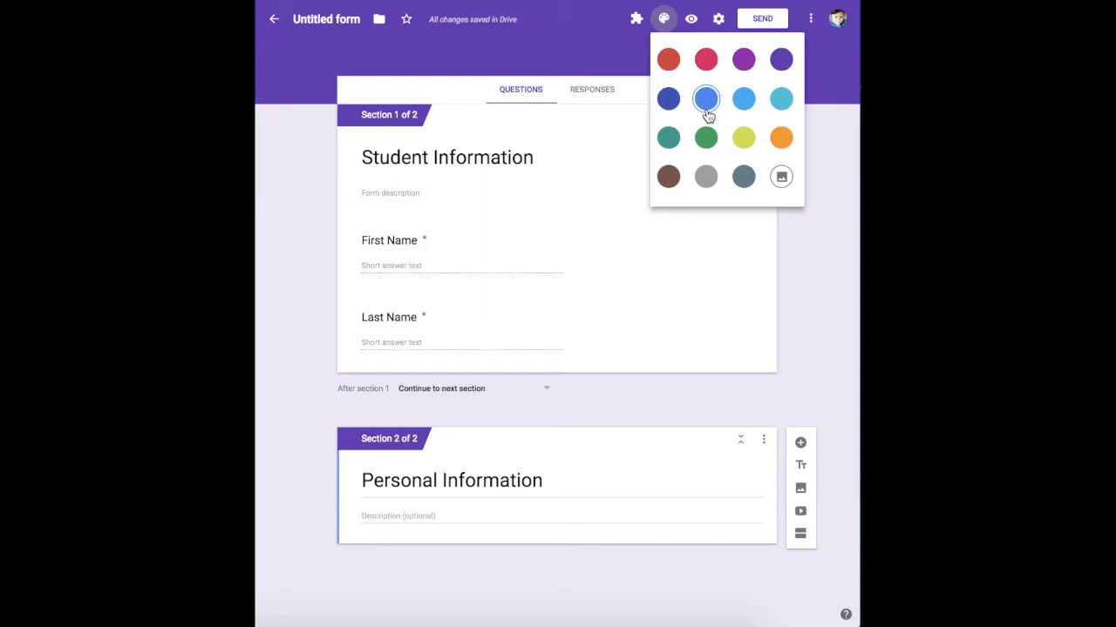
click(706, 112)
- Apply the purple bubbles header image from the Work and School themes to the form
click(664, 25)
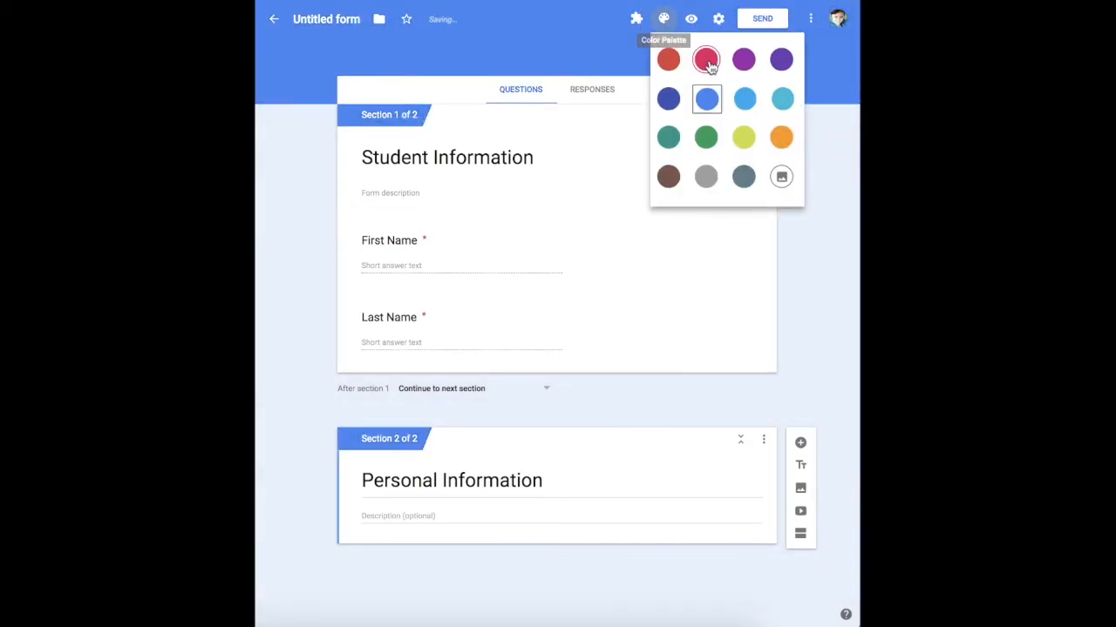
click(784, 177)
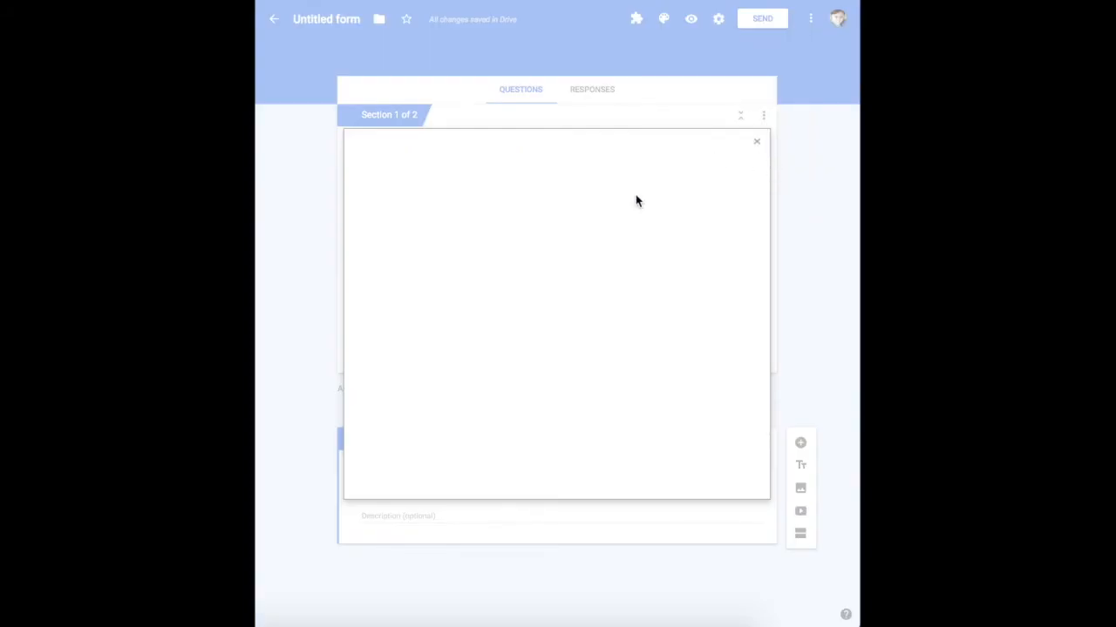
scroll(622, 392, down, 3)
scroll(622, 392, down, 3)
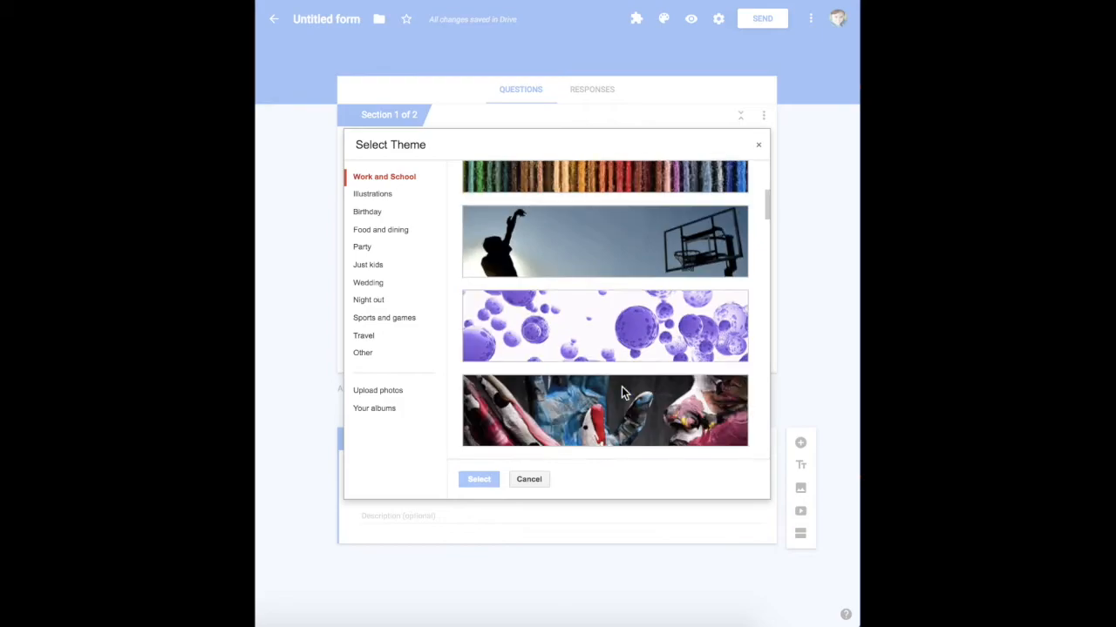
click(618, 327)
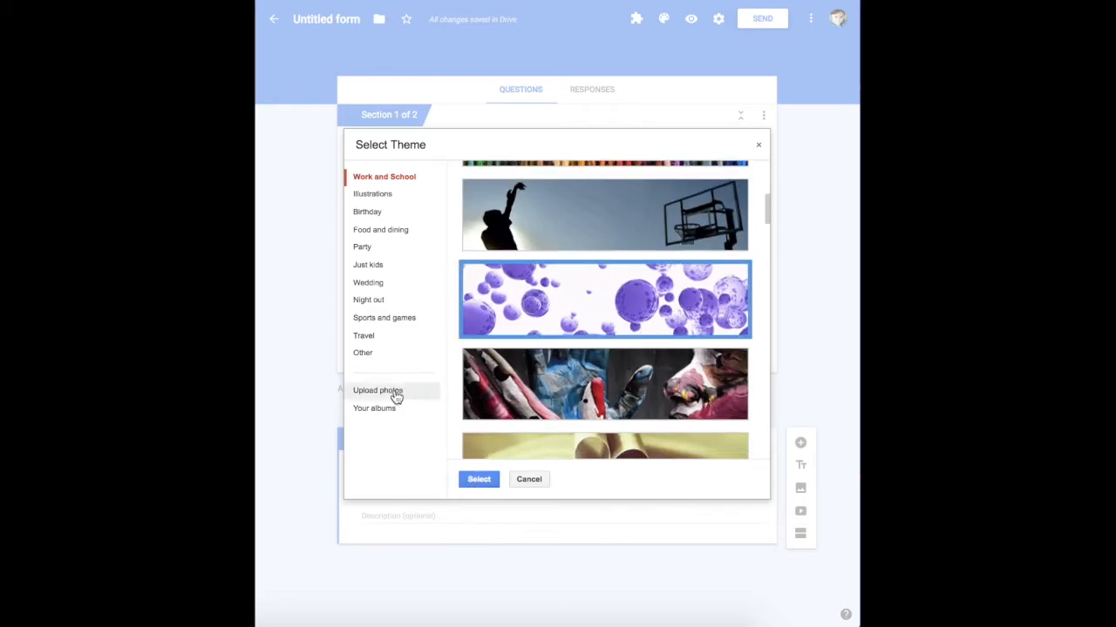
click(493, 484)
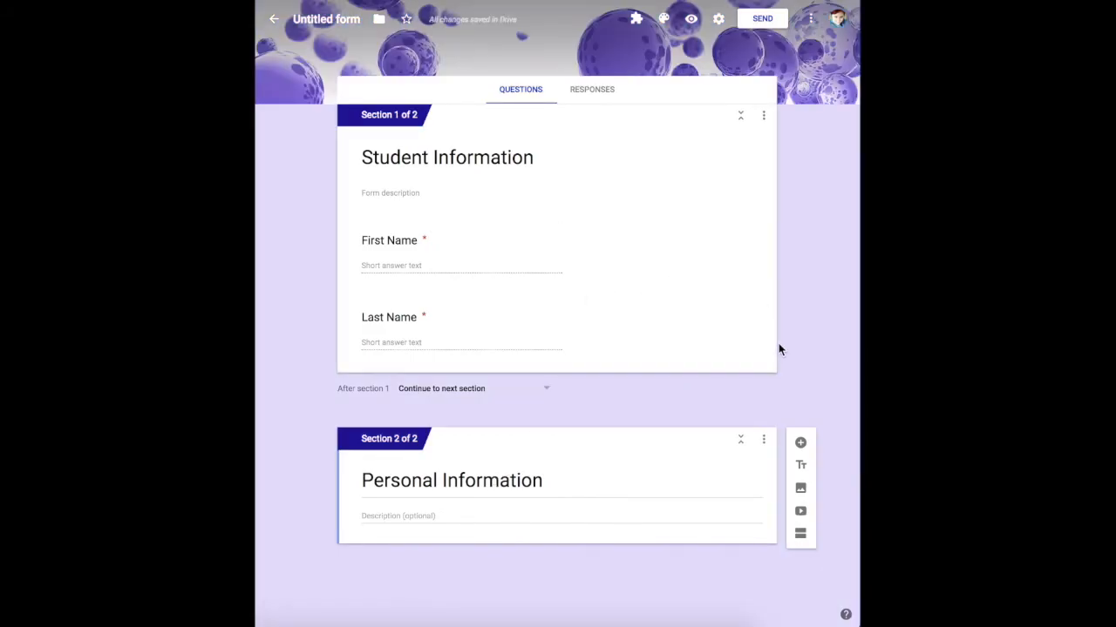
- In the form settings, enable Collect email addresses, Response receipts and Show progress bar, and save them
click(719, 20)
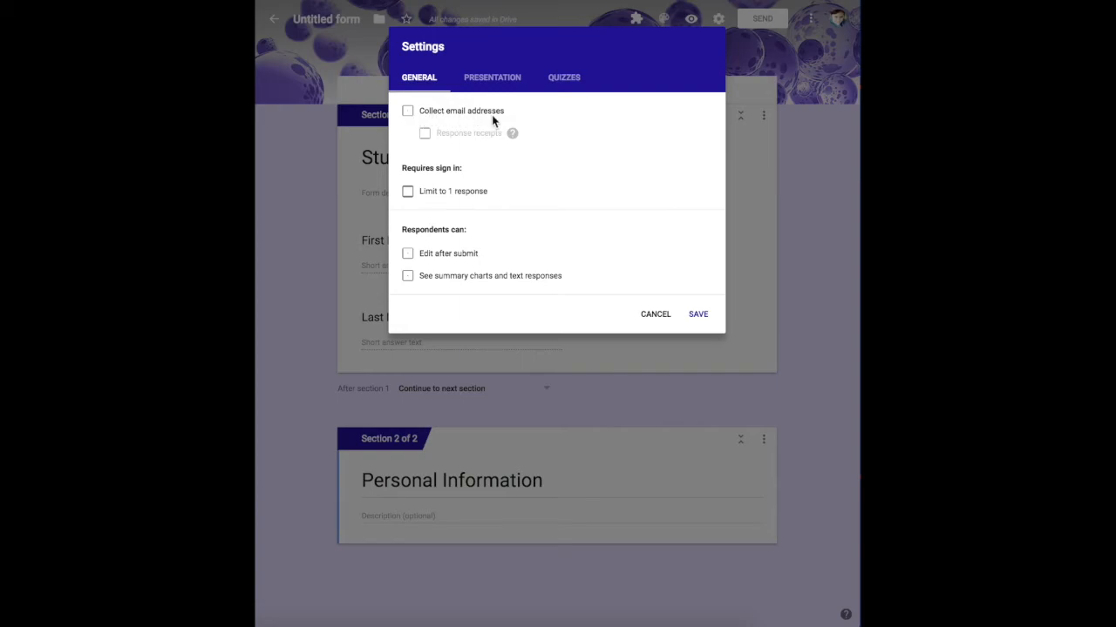
click(408, 113)
click(425, 137)
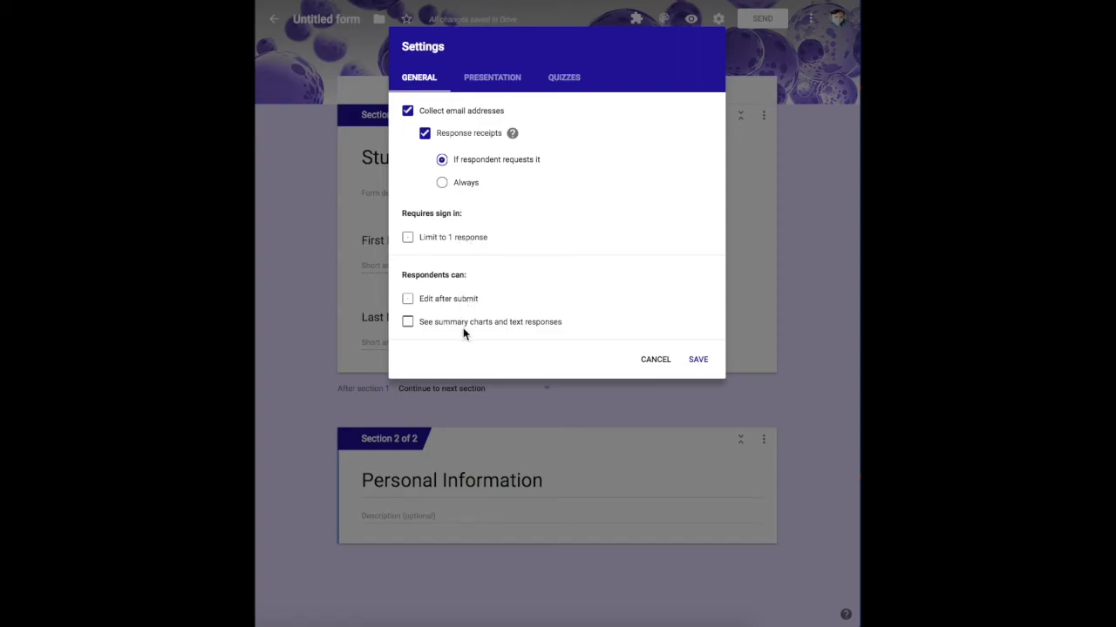
click(490, 77)
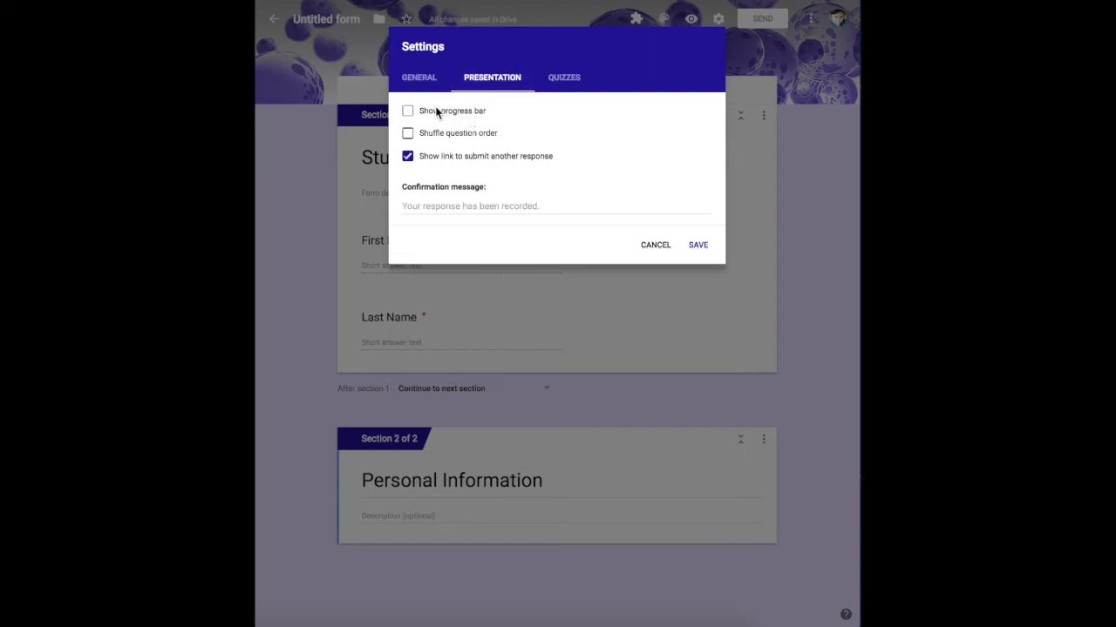
click(407, 111)
click(562, 83)
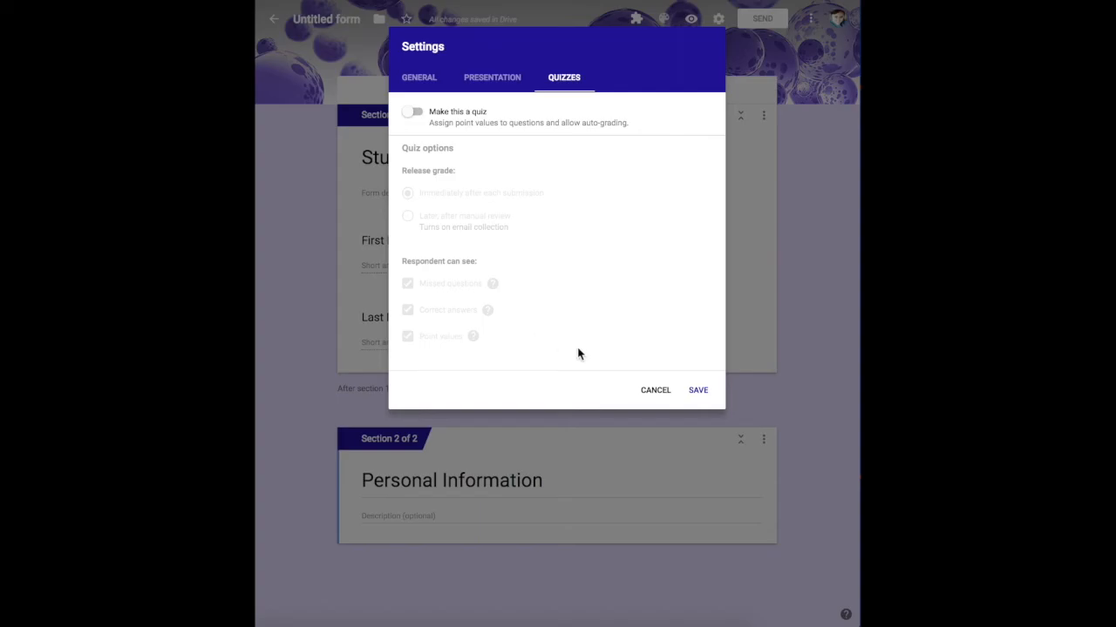
click(703, 392)
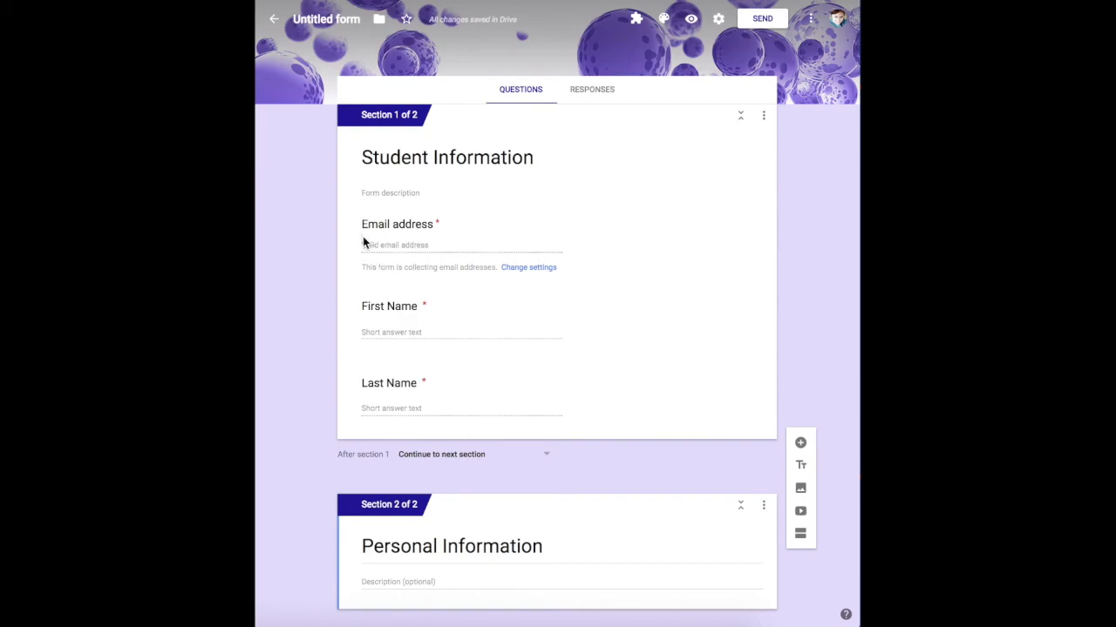
- Select the Personal Information section for editing
click(418, 264)
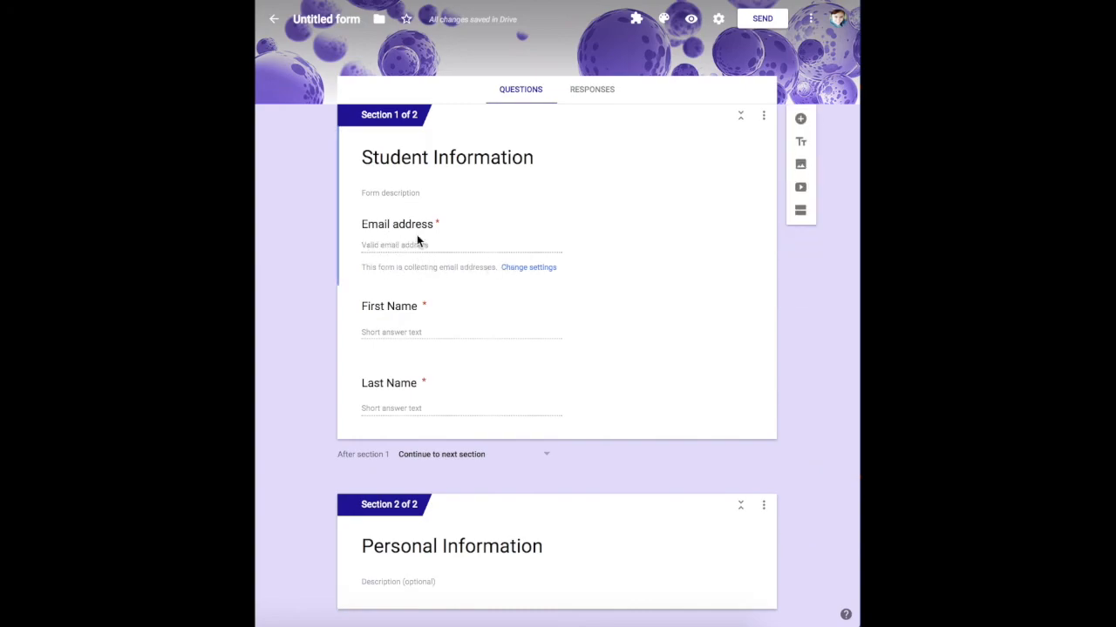
click(422, 251)
scroll(455, 258, down, 1)
click(661, 575)
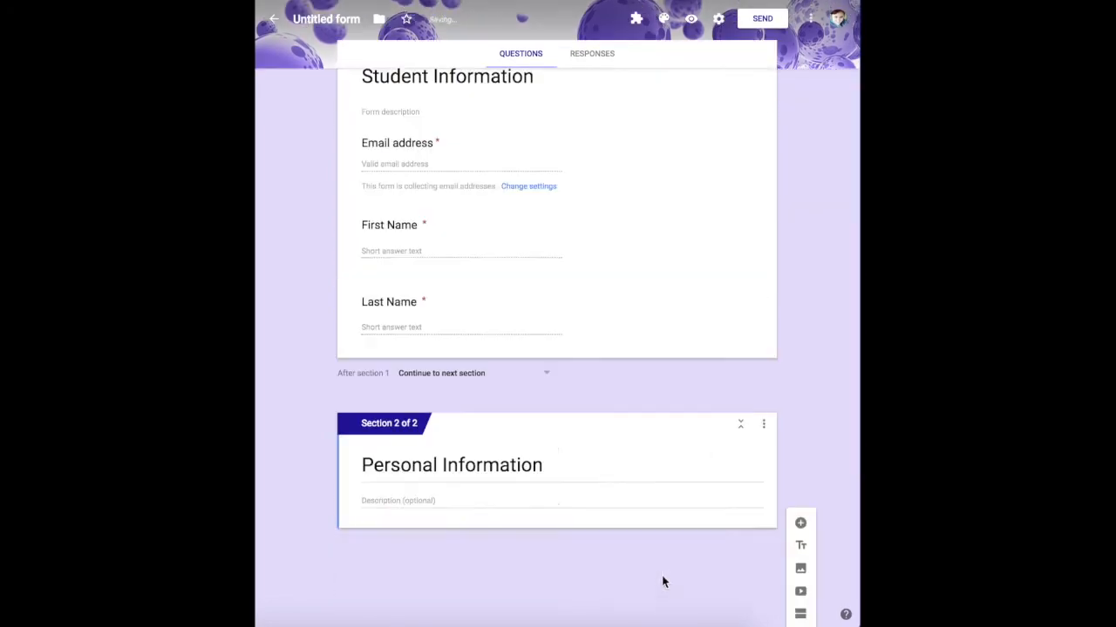